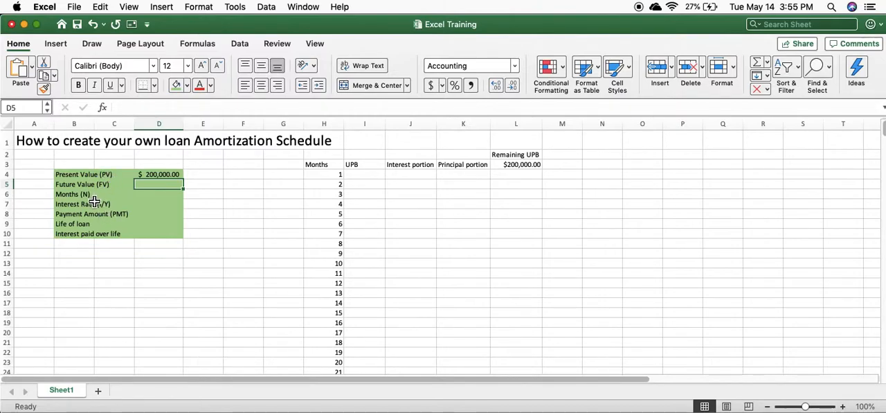
# - Enter 0 as the Future Value in cell D5, below the present value
pyautogui.click(166, 177)
pyautogui.doubleClick(166, 177)
pyautogui.press('Return')
pyautogui.write('0')
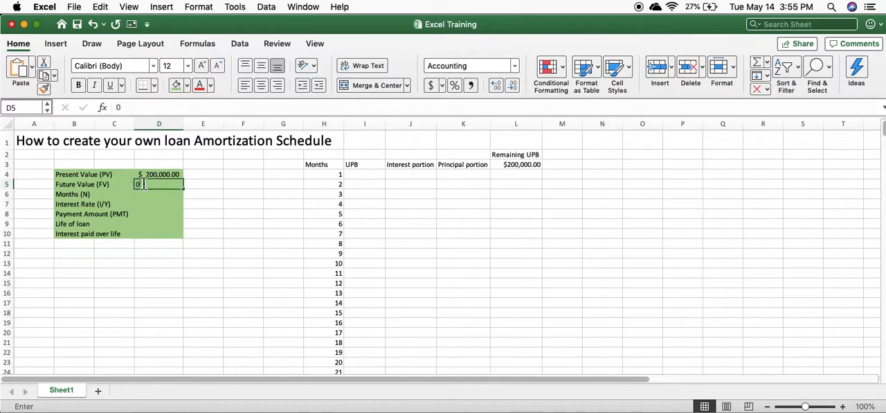
pyautogui.press('Return')
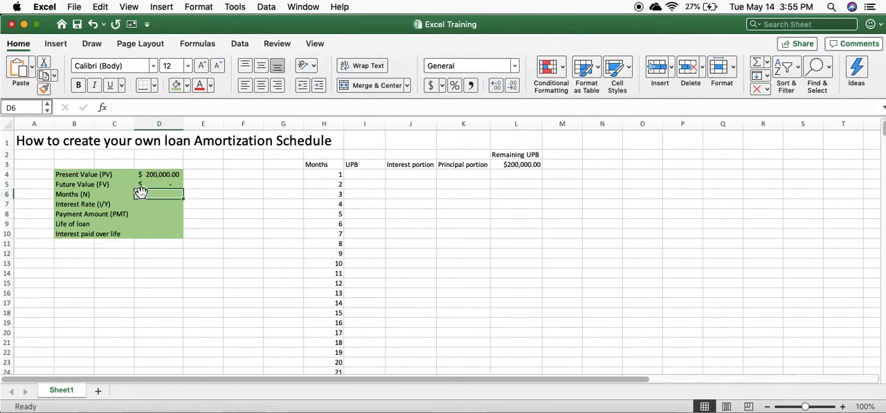
# - Enter the number of months as =30*12 in D6 and the monthly interest rate as =.04/12 in D7
pyautogui.write('=')
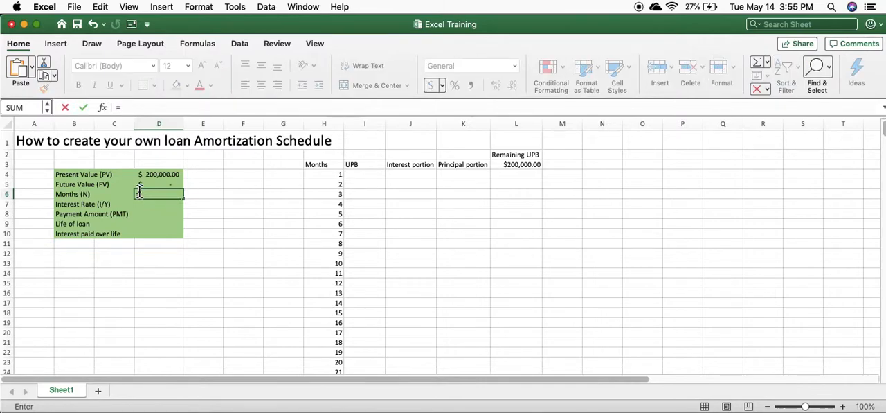
pyautogui.write('30*12')
pyautogui.press('Return')
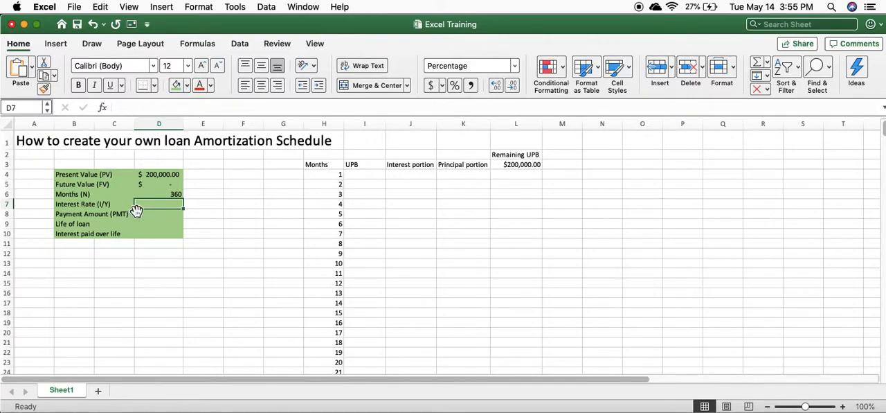
pyautogui.write('=')
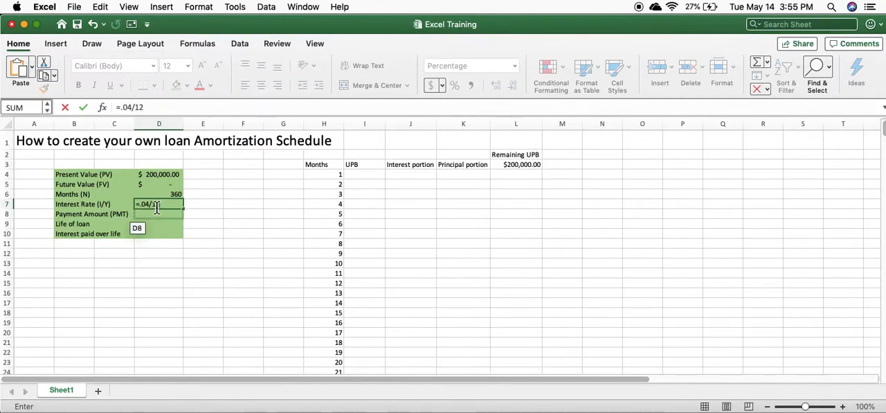
pyautogui.write('.04/12')
pyautogui.press('Return')
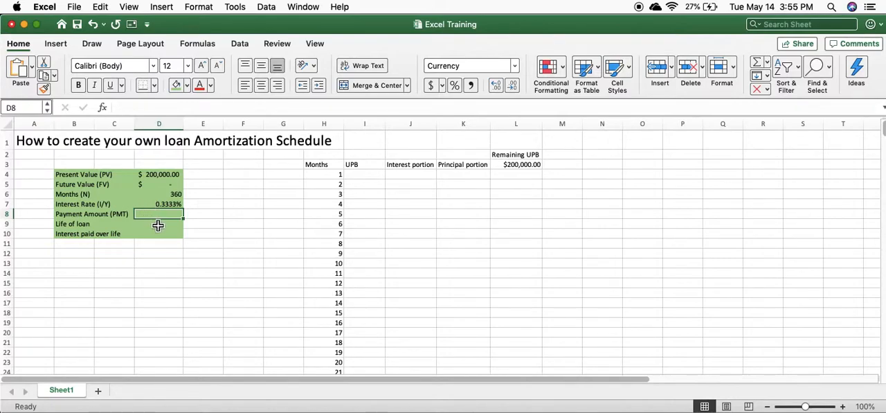
# - Calculate the payment amount in D8 with the formula =PMT(D7,D6,D4,D5,0)
pyautogui.write('=PMT')
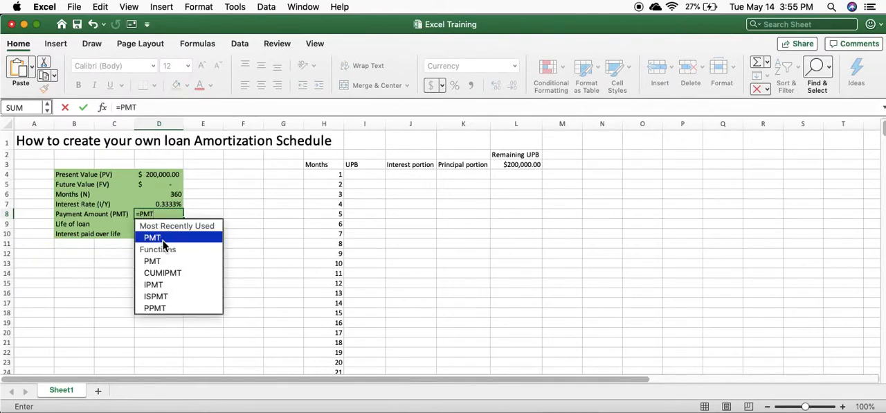
pyautogui.doubleClick(163, 240)
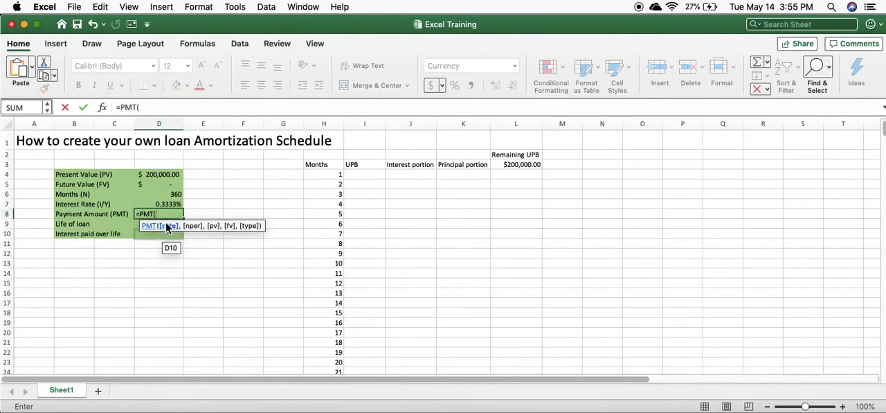
pyautogui.click(165, 207)
pyautogui.write(',')
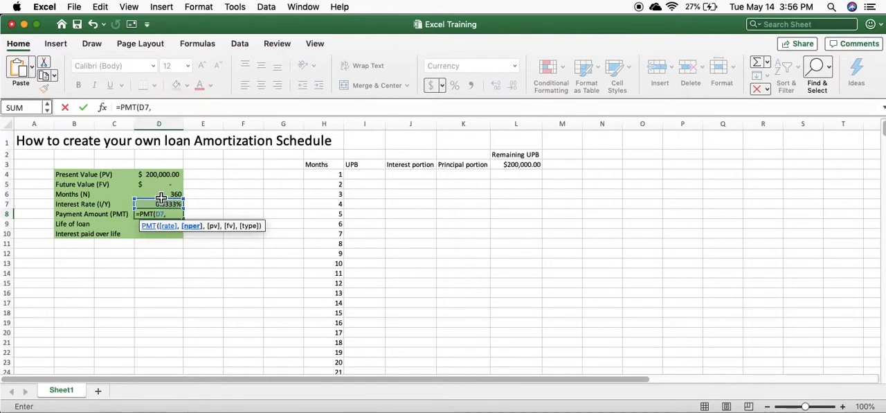
pyautogui.click(165, 194)
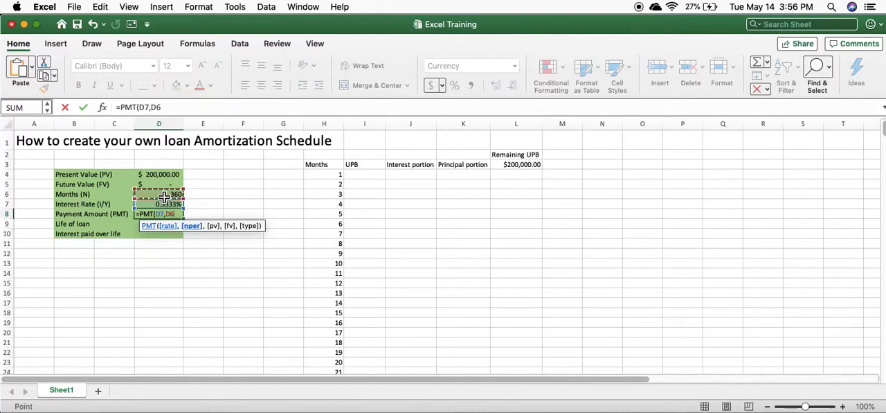
pyautogui.write(',')
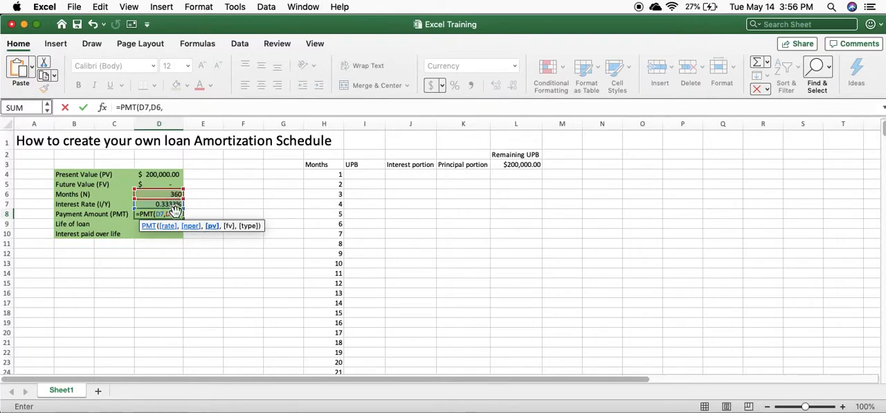
pyautogui.click(162, 176)
pyautogui.write(',')
pyautogui.click(165, 187)
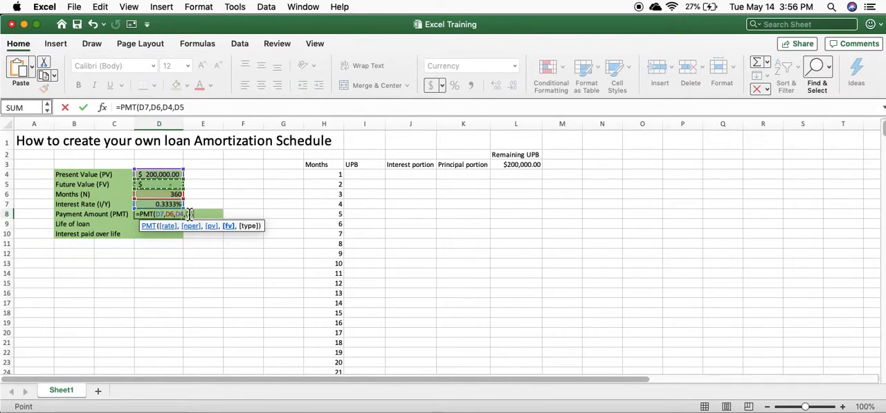
pyautogui.write(',')
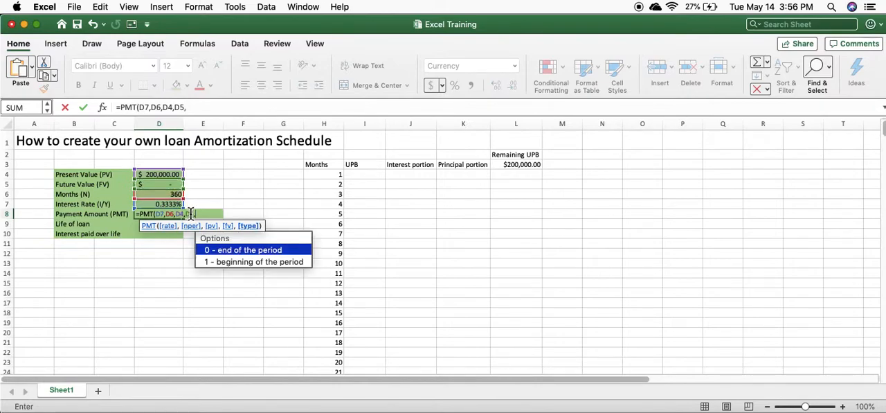
pyautogui.write('0)')
pyautogui.press('Return')
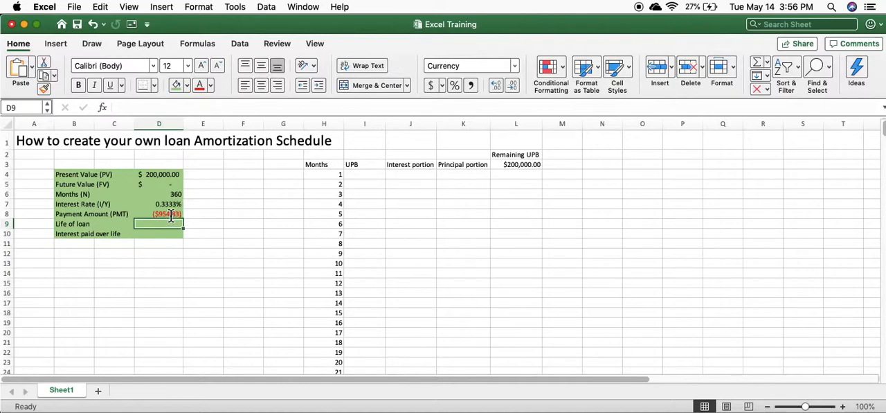
# - Put a minus sign before the present value reference D4 in the PMT formula in D8
pyautogui.click(159, 174)
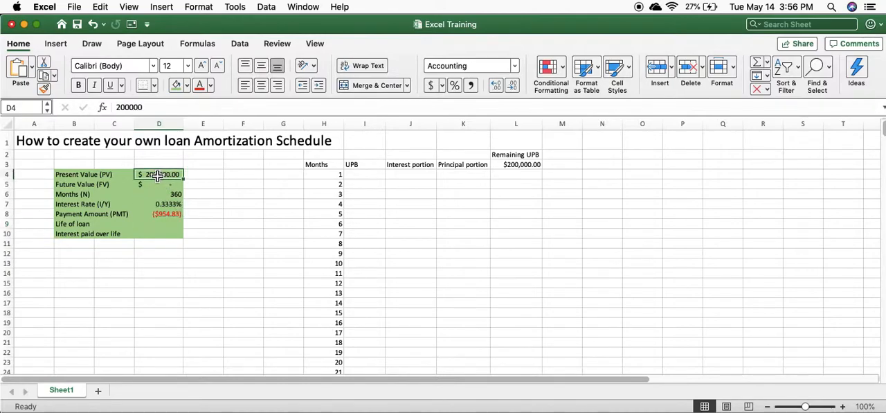
pyautogui.click(164, 216)
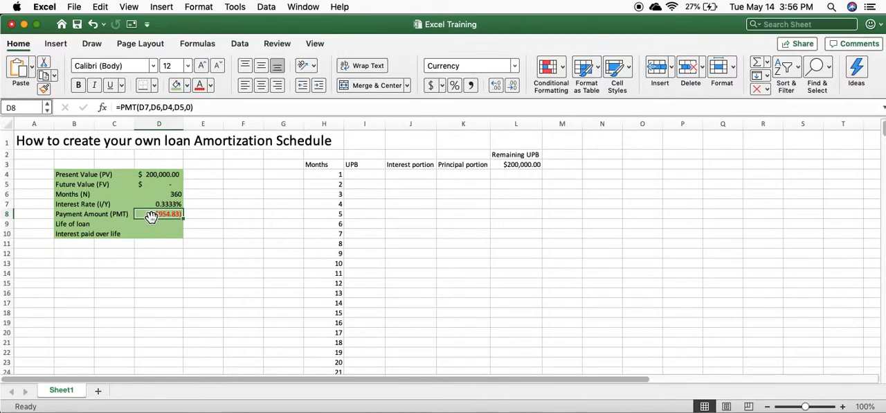
pyautogui.doubleClick(159, 216)
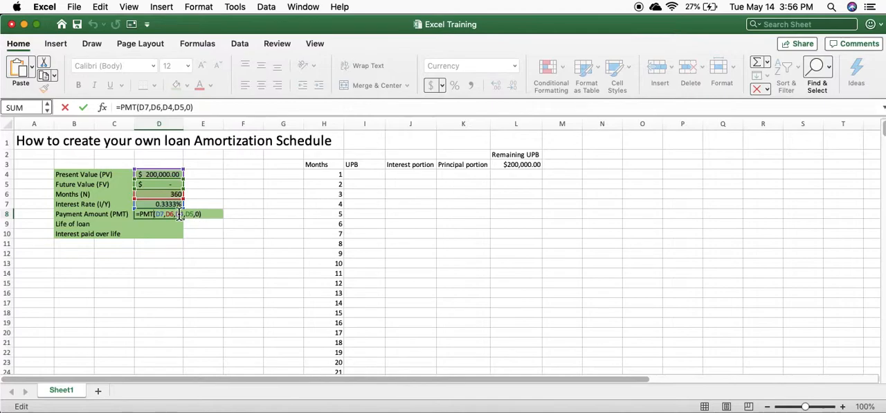
pyautogui.doubleClick(178, 215)
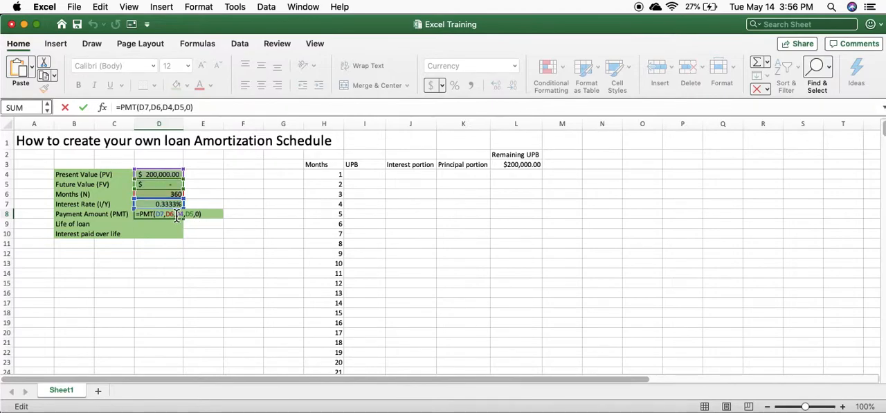
pyautogui.click(178, 216)
pyautogui.write('-')
pyautogui.press('Return')
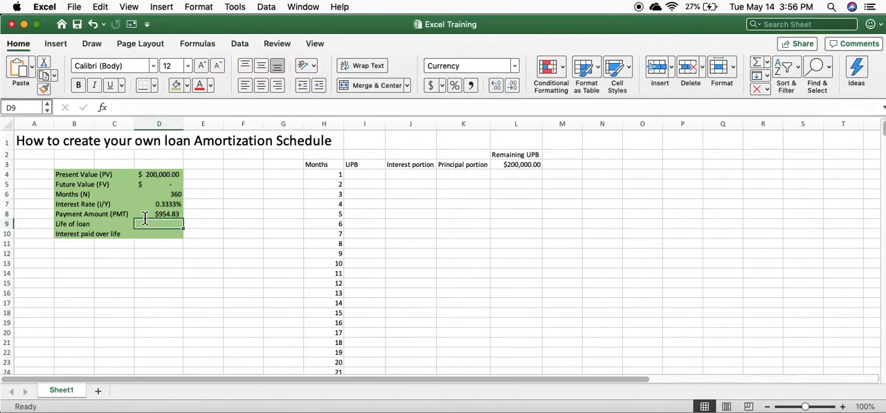
# - Calculate the Life of loan total in D9 as payment times months, =D8*D6
pyautogui.click(161, 175)
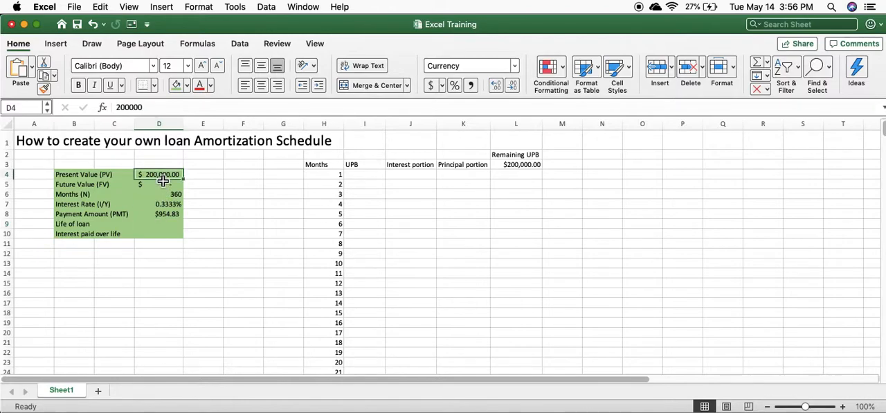
pyautogui.click(156, 227)
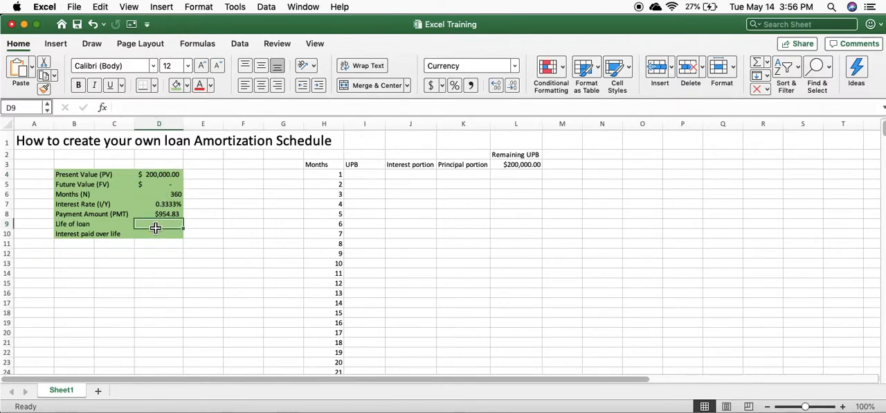
pyautogui.write('=')
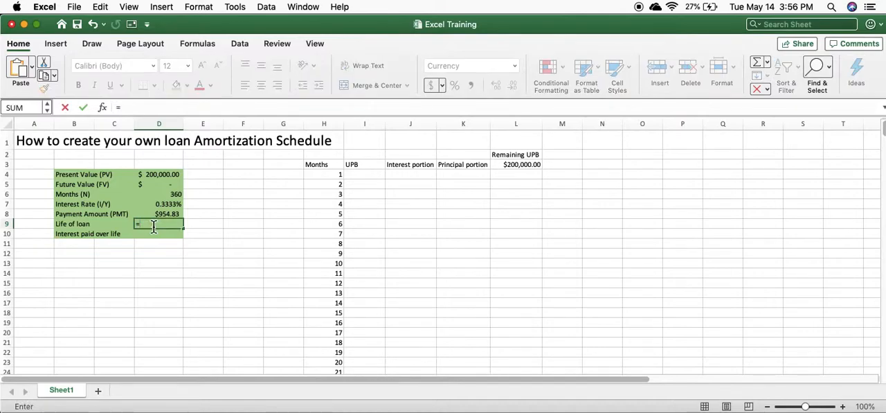
pyautogui.click(163, 216)
pyautogui.write('*')
pyautogui.click(156, 195)
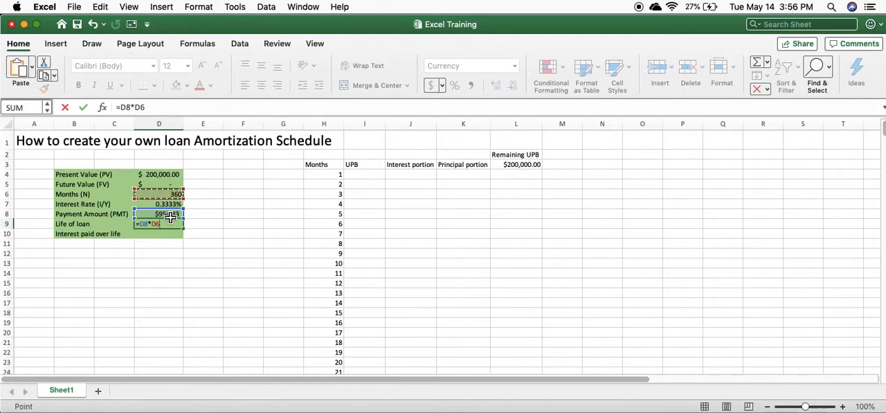
pyautogui.press('Return')
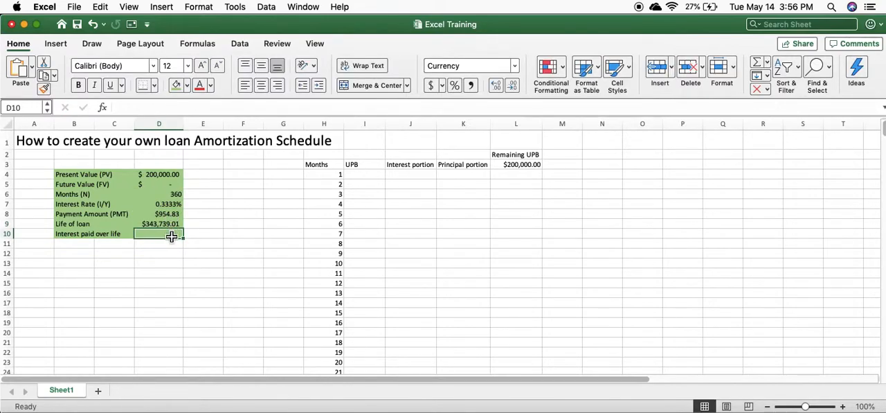
# - Calculate the Interest paid over life in D10 by subtracting the present value D4 from the loan total D9
pyautogui.write('=')
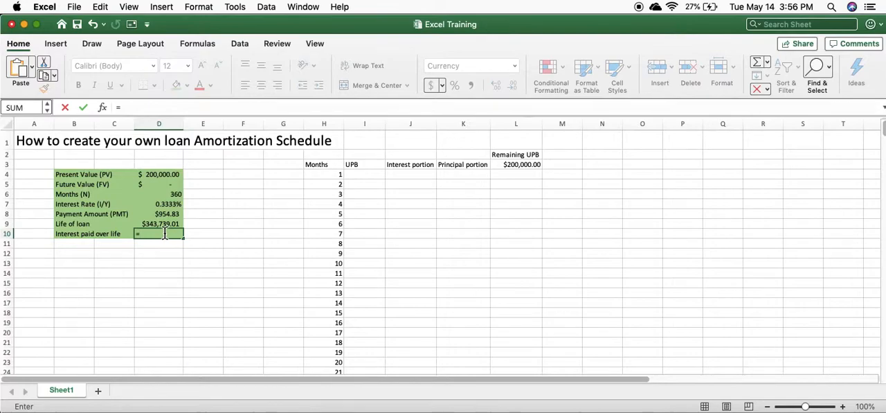
pyautogui.click(161, 225)
pyautogui.write('-')
pyautogui.click(156, 175)
pyautogui.press('Return')
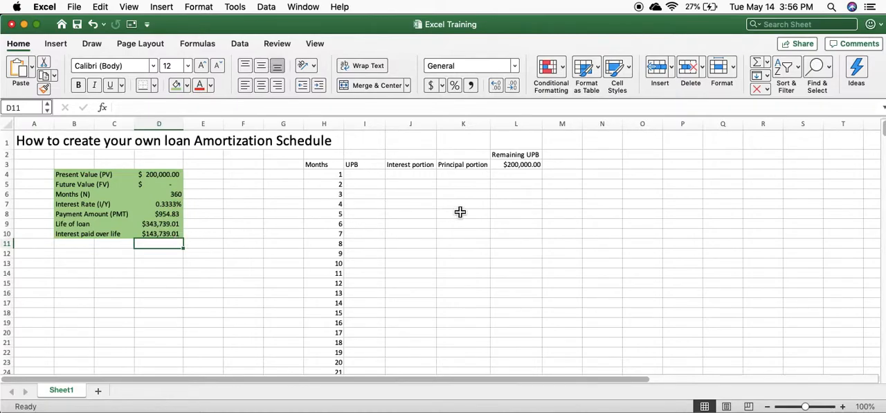
# - Link the month 1 UPB in I4 to the starting Remaining UPB in L3
pyautogui.click(365, 179)
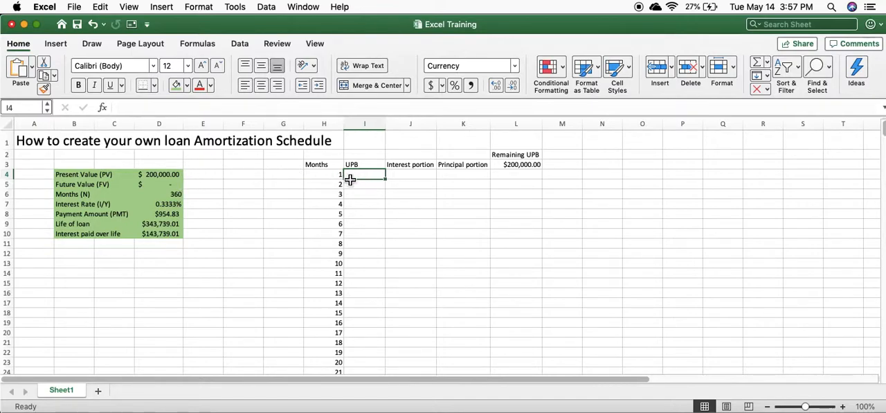
pyautogui.click(537, 168)
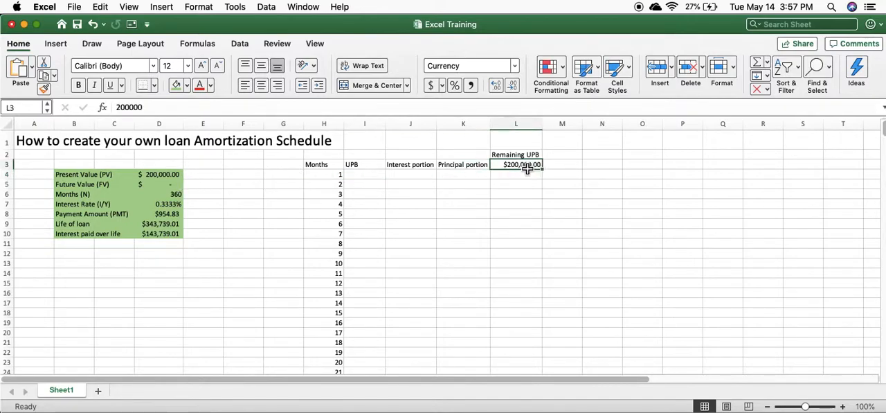
pyautogui.doubleClick(524, 166)
pyautogui.press('Return')
pyautogui.click(366, 174)
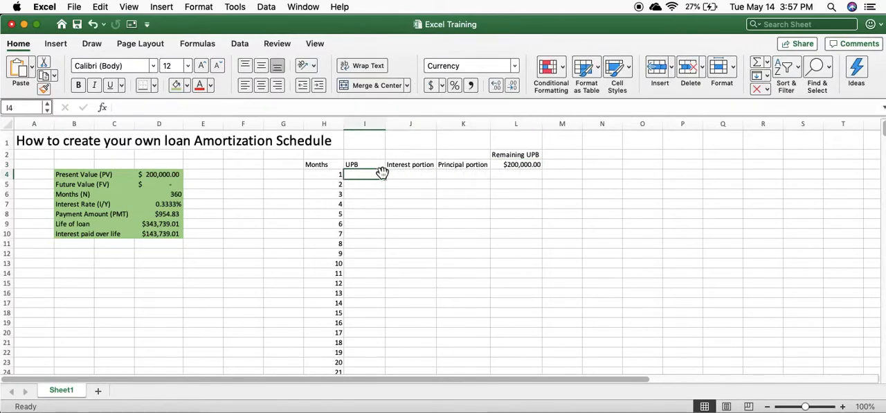
pyautogui.write('=')
pyautogui.click(521, 165)
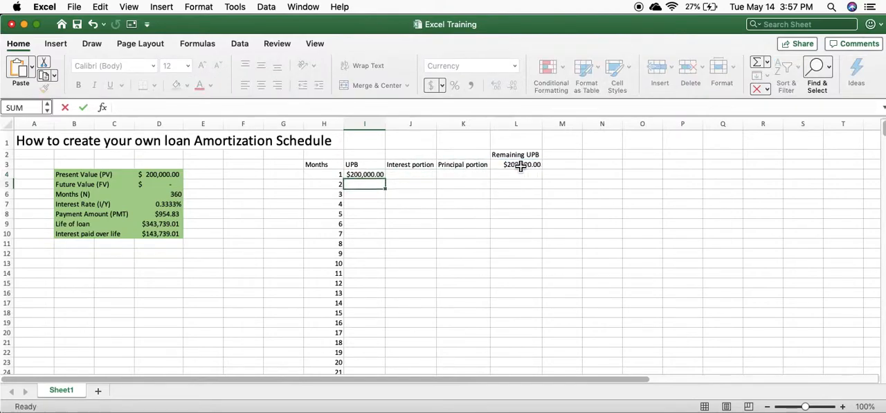
pyautogui.press('Return')
# - Calculate the month 1 interest portion in J4 as =I4*$D$7, with an absolute reference to the interest rate
pyautogui.click(418, 177)
pyautogui.write('=')
pyautogui.click(372, 174)
pyautogui.write('*')
pyautogui.click(160, 203)
pyautogui.press('Return')
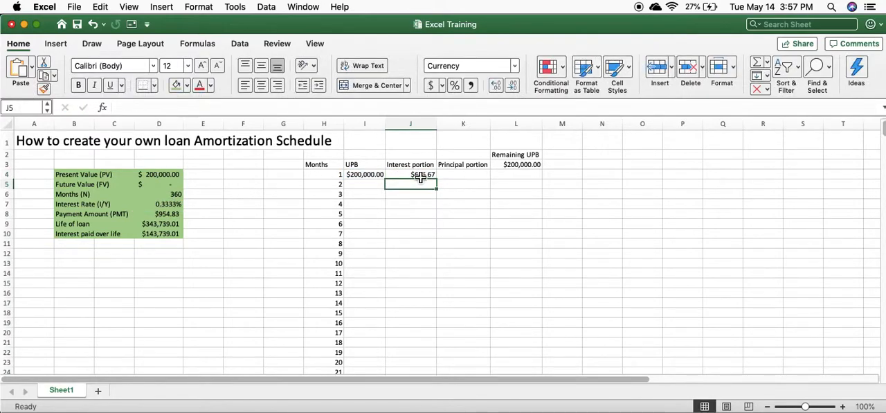
pyautogui.doubleClick(419, 174)
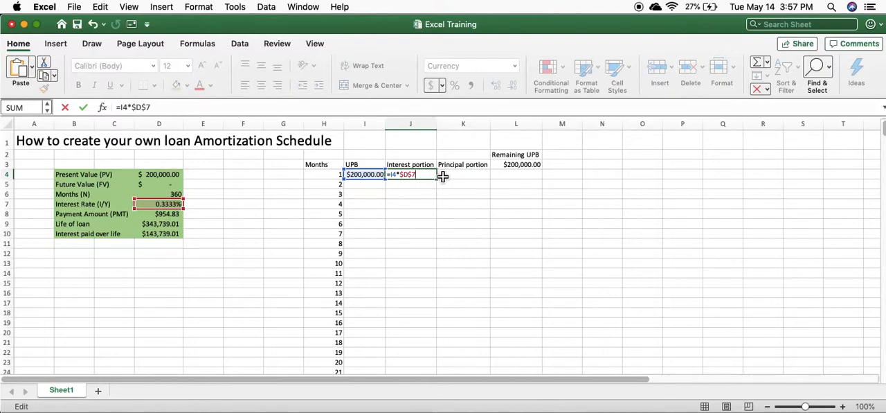
pyautogui.press('Return')
# - Calculate the month 1 principal portion in K4 as =$D$8-J4, with an absolute reference to the payment amount
pyautogui.click(456, 178)
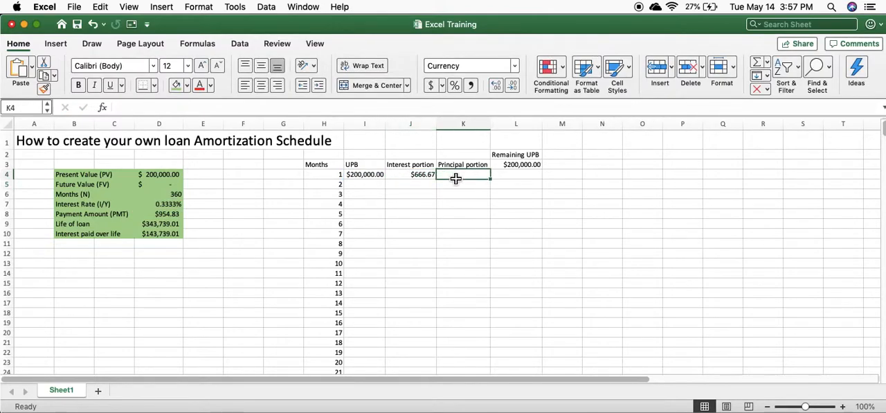
pyautogui.write('=')
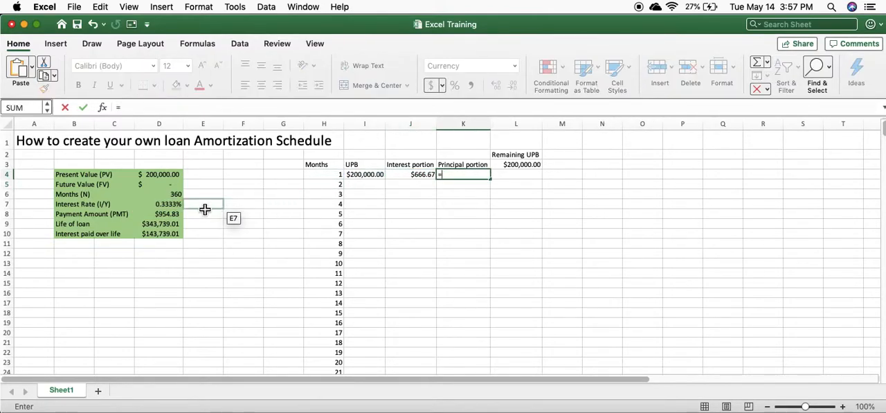
pyautogui.click(175, 216)
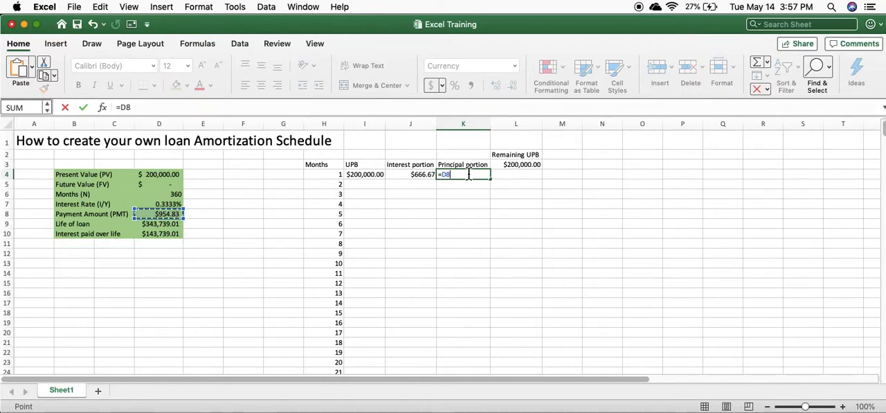
pyautogui.press('cmd+t')
pyautogui.write('-')
pyautogui.click(422, 177)
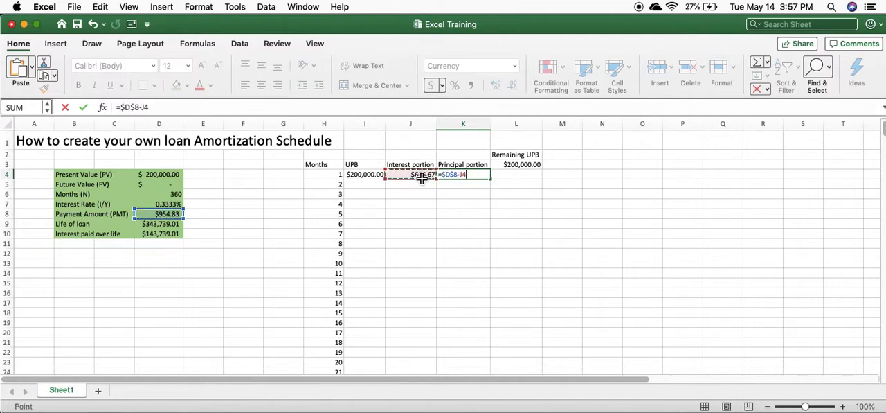
pyautogui.press('Return')
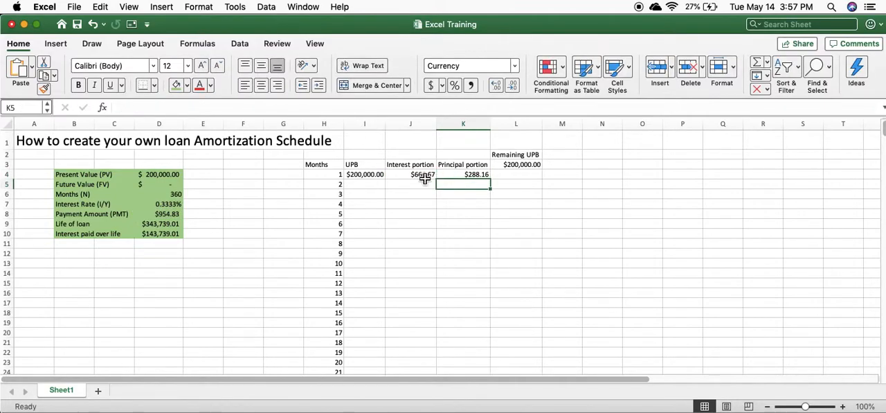
# - Calculate the month 1 Remaining UPB in L4 by subtracting the principal portion from the UPB, =I4-K4
pyautogui.moveTo(457, 175); pyautogui.dragTo(430, 379)
pyautogui.click(432, 187)
pyautogui.click(527, 147)
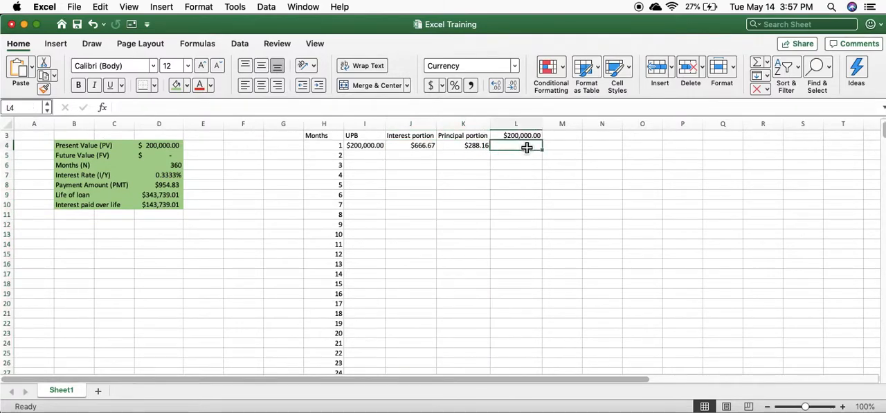
pyautogui.scroll(3, 509, 168)
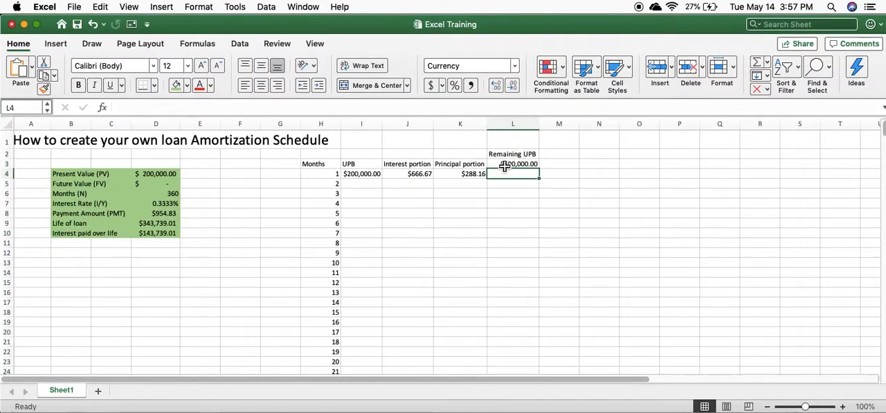
pyautogui.write('=')
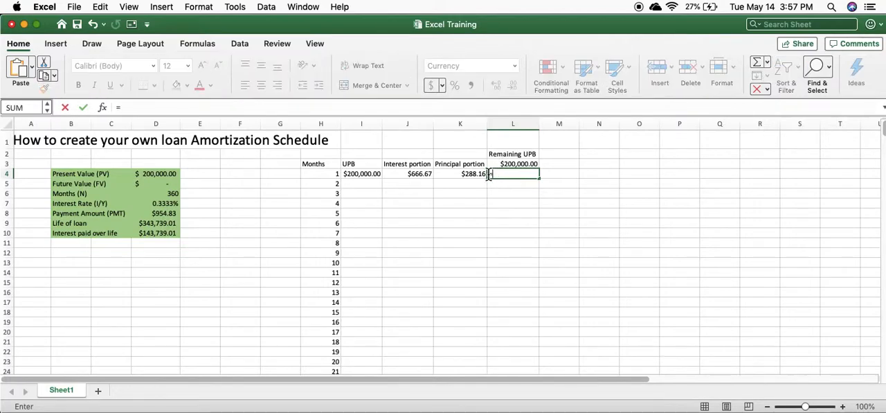
pyautogui.click(364, 174)
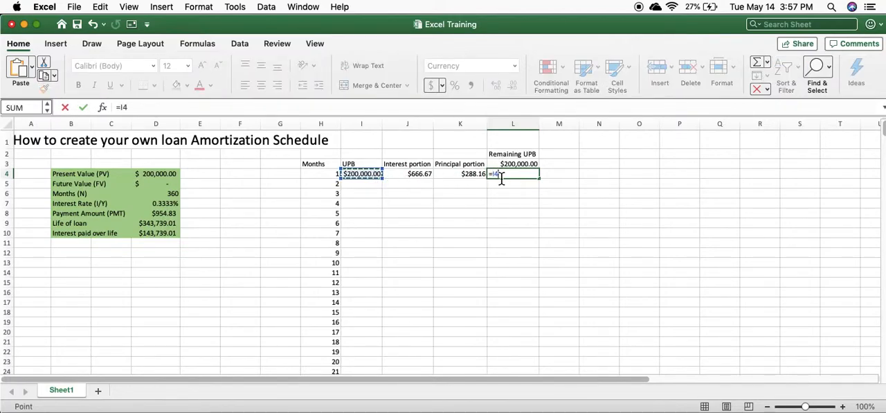
pyautogui.write('-')
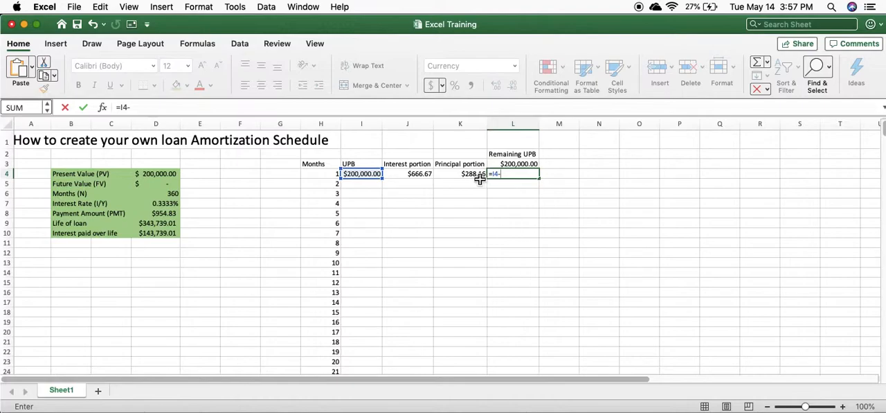
pyautogui.click(476, 175)
pyautogui.press('Return')
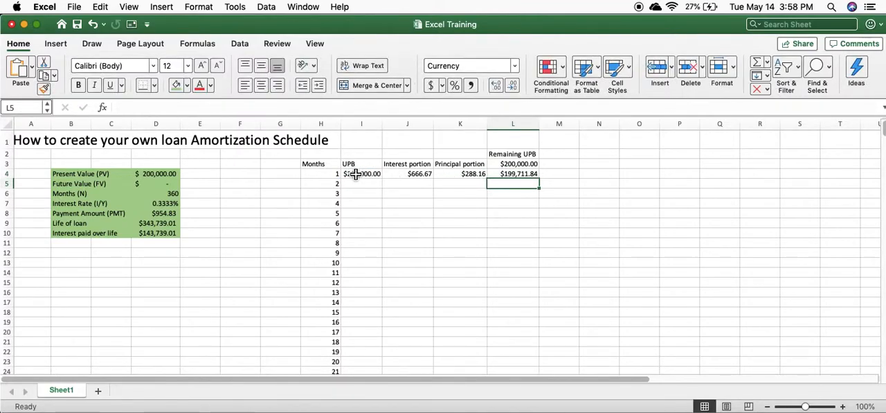
# - Fill the month 1 formulas in I4:L4 down through month 360 and check the final Remaining UPB in L363
pyautogui.moveTo(355, 175); pyautogui.dragTo(518, 175)
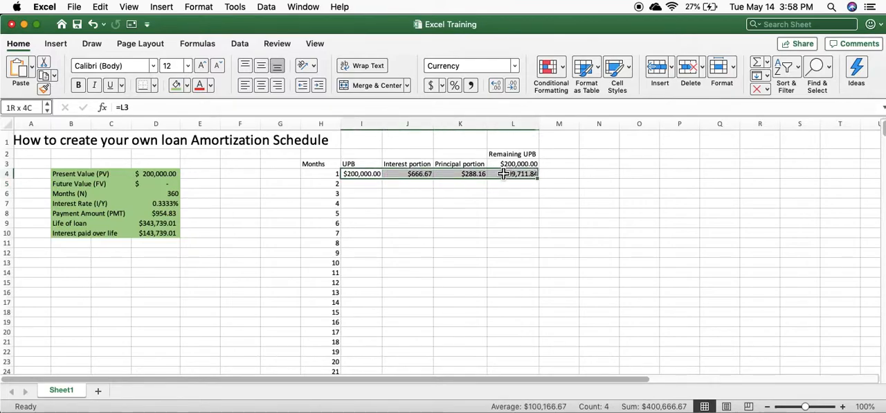
pyautogui.doubleClick(541, 182)
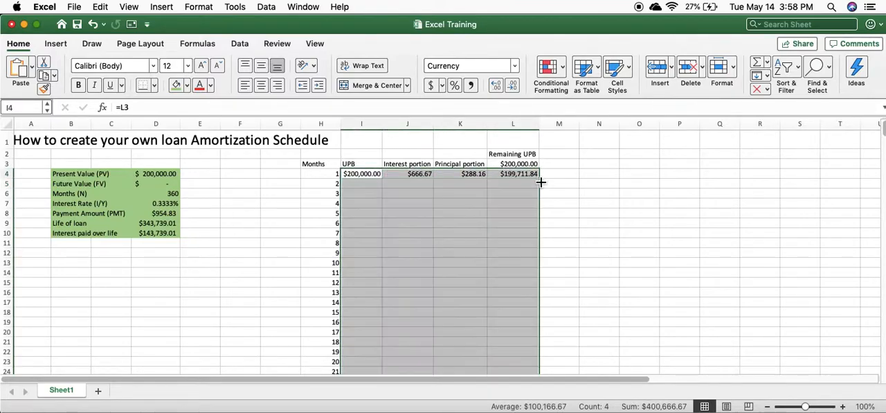
pyautogui.scroll(-15, 450, 260)
pyautogui.scroll(-20, 448, 262)
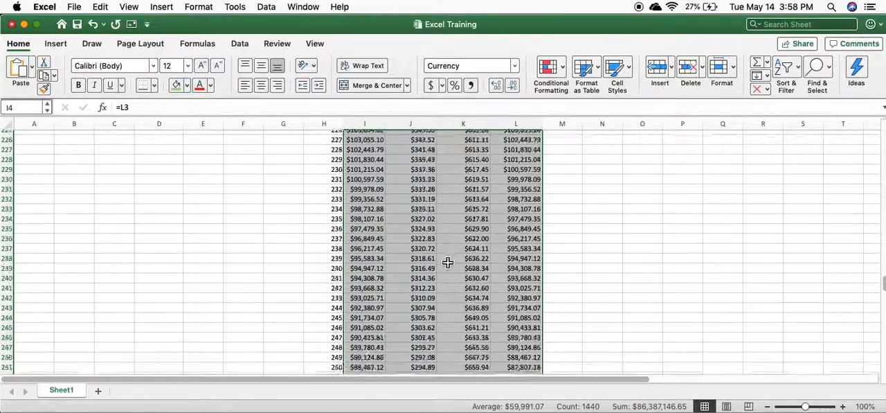
pyautogui.scroll(-5, 448, 262)
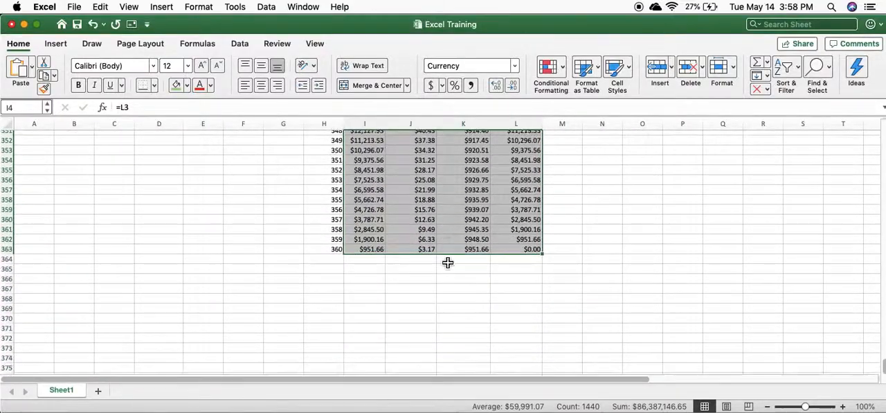
pyautogui.click(524, 247)
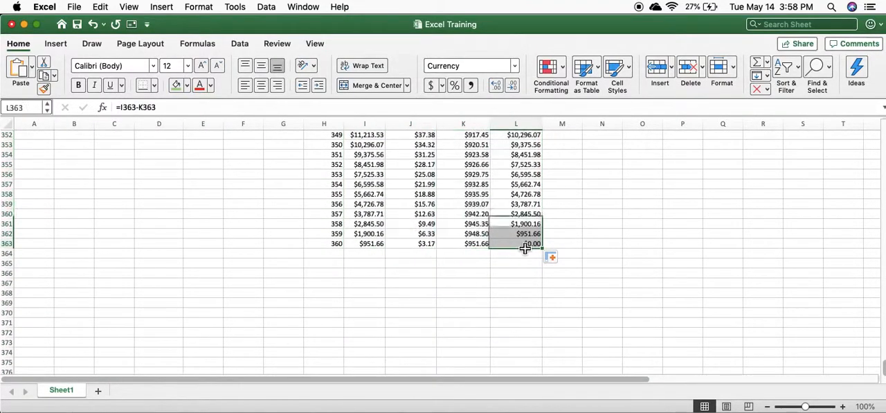